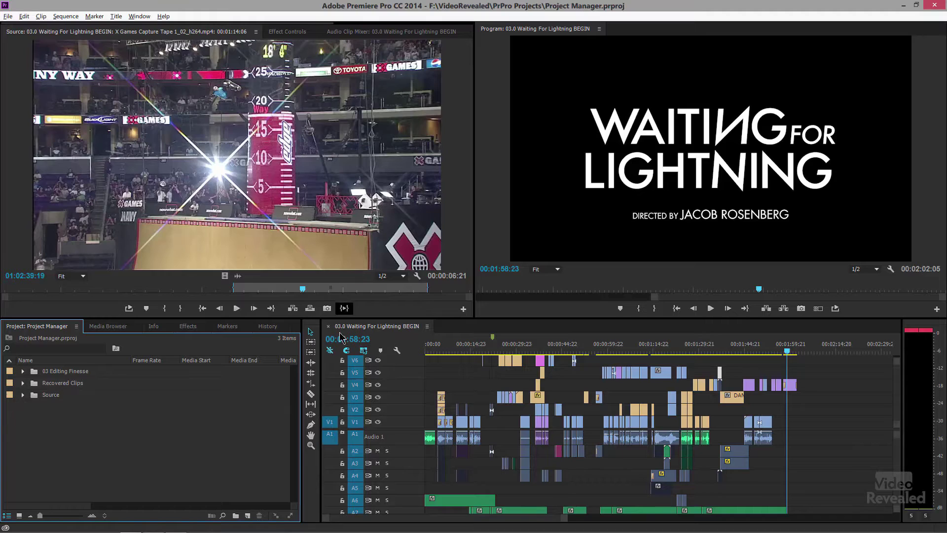
Open Project Manager from the File menu.
{"action": "left_click", "coordinate": [8, 16]}
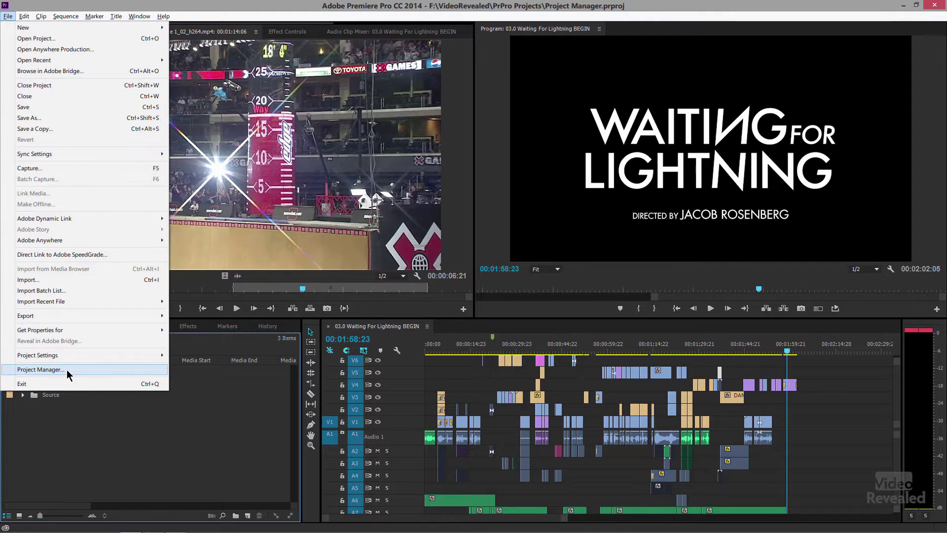
{"action": "left_click", "coordinate": [41, 369]}
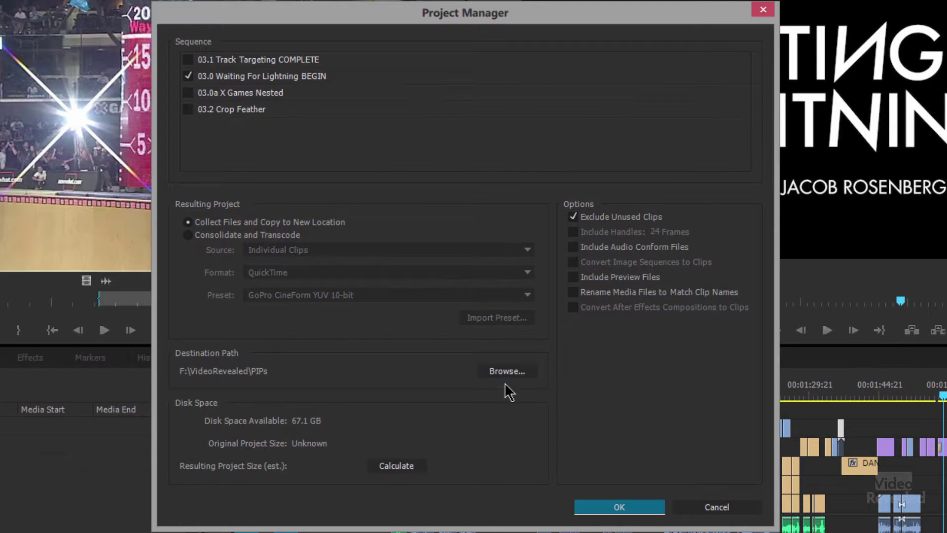
Tick the 03.1 Track Targeting, 03.0a X Games Nested and 03.2 Crop Feather sequences.
{"action": "left_click", "coordinate": [189, 61]}
{"action": "left_click", "coordinate": [188, 93]}
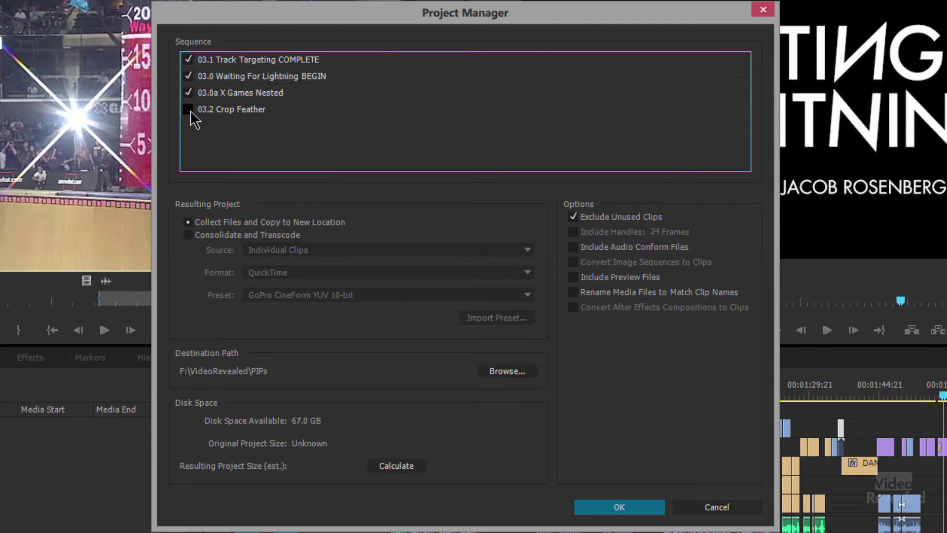
{"action": "left_click", "coordinate": [189, 109]}
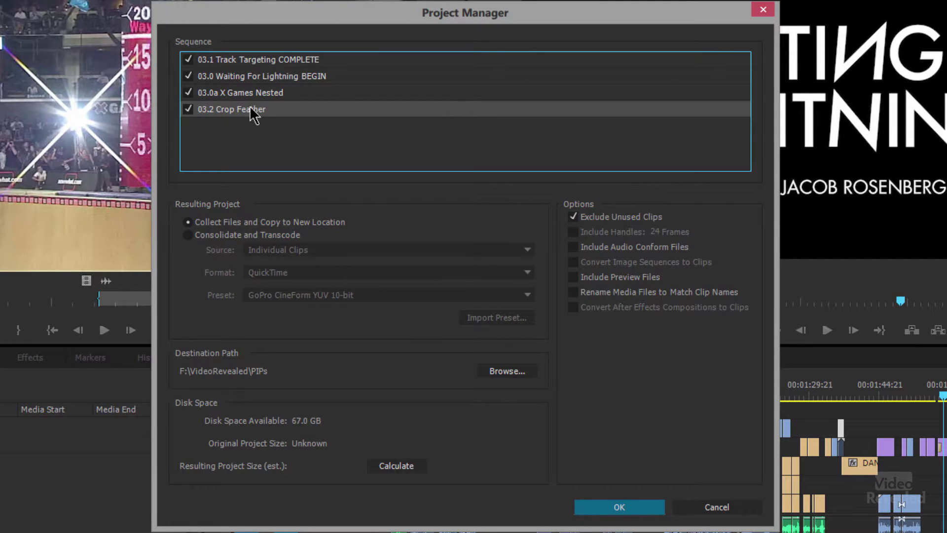
{"action": "left_click", "coordinate": [188, 61]}
{"action": "left_click", "coordinate": [189, 93]}
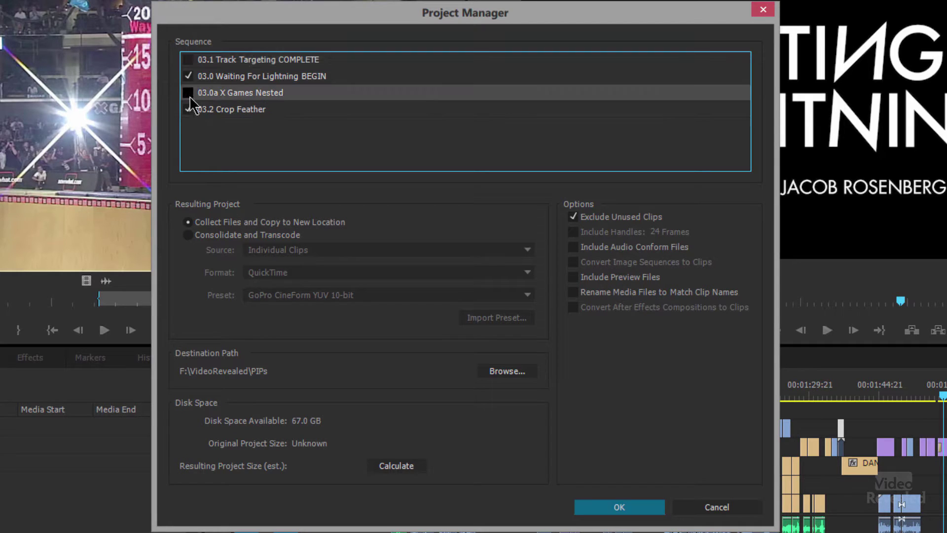
{"action": "left_click", "coordinate": [190, 110]}
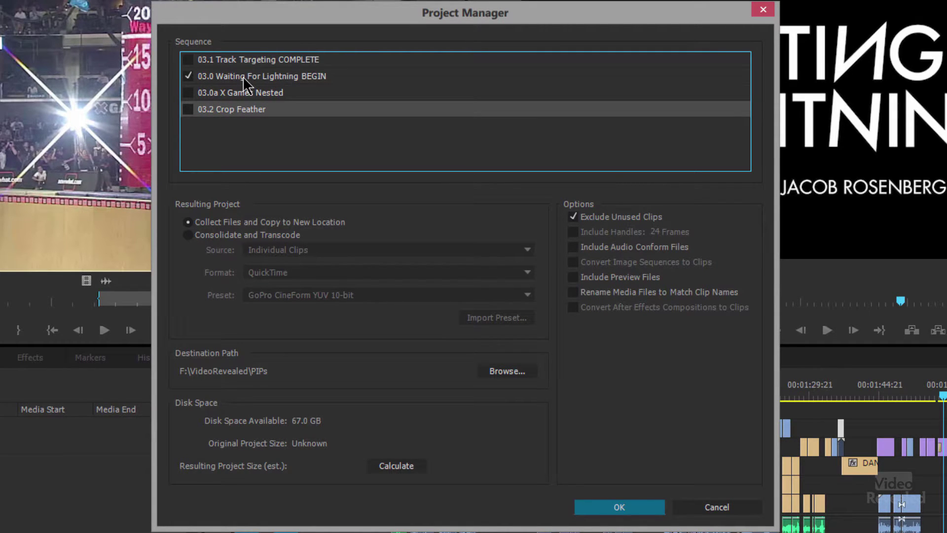
{"action": "left_click", "coordinate": [188, 59]}
{"action": "left_click", "coordinate": [188, 92]}
{"action": "left_click", "coordinate": [188, 109]}
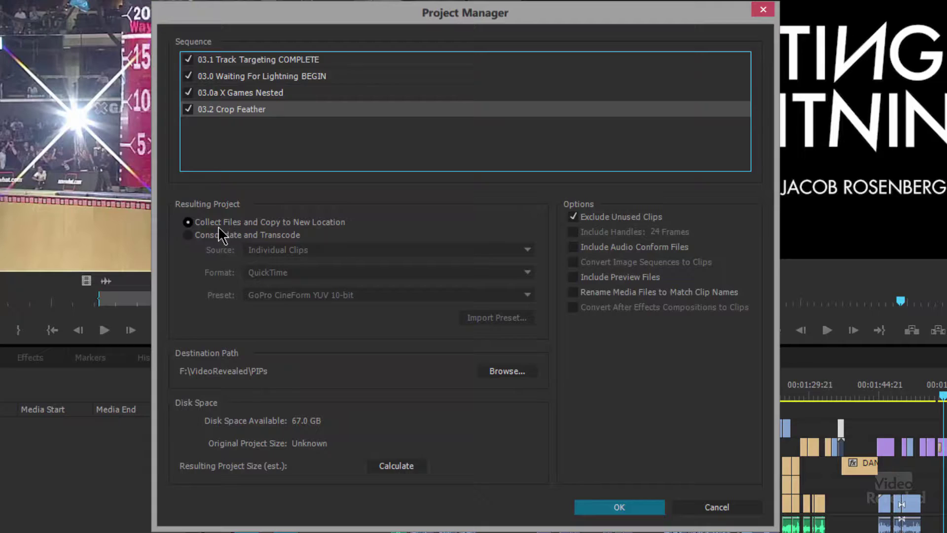
{"action": "left_click", "coordinate": [219, 223]}
Toggle Exclude Unused Clips and calculate the size: 34.4 GB original, 32.6 GB resulting.
{"action": "left_click", "coordinate": [573, 217]}
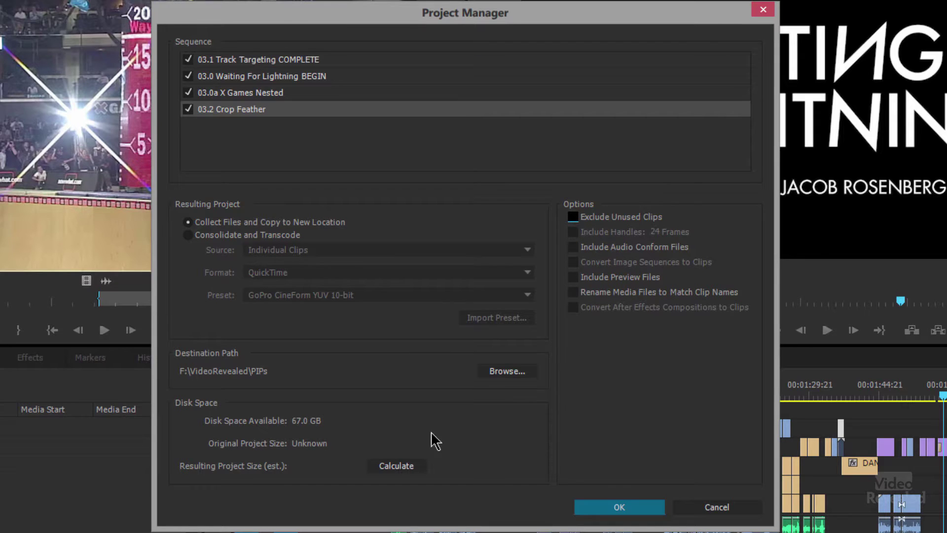
{"action": "left_click", "coordinate": [397, 466]}
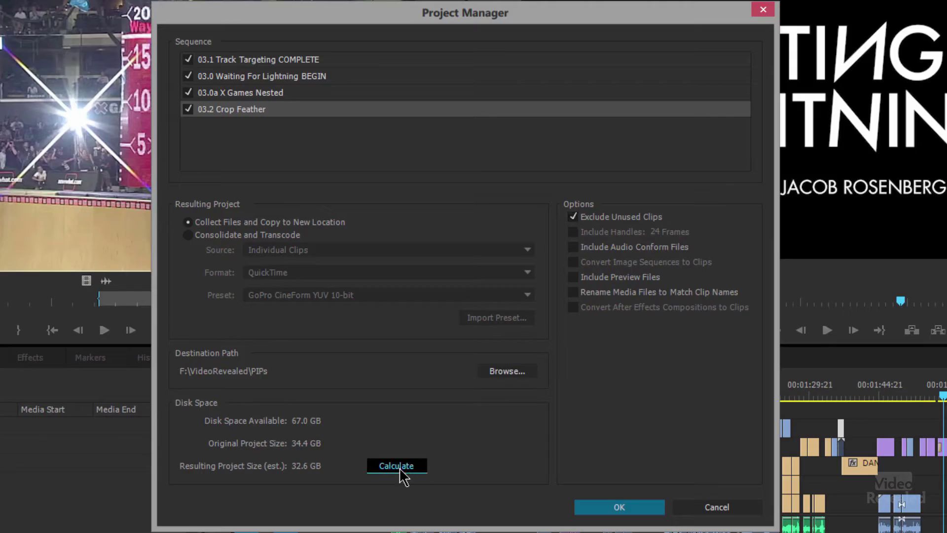
Recalculate the size and enable Rename Media Files to Match Clip Names, bringing it to 17.3 GB.
{"action": "left_click", "coordinate": [397, 467]}
{"action": "left_click", "coordinate": [572, 293]}
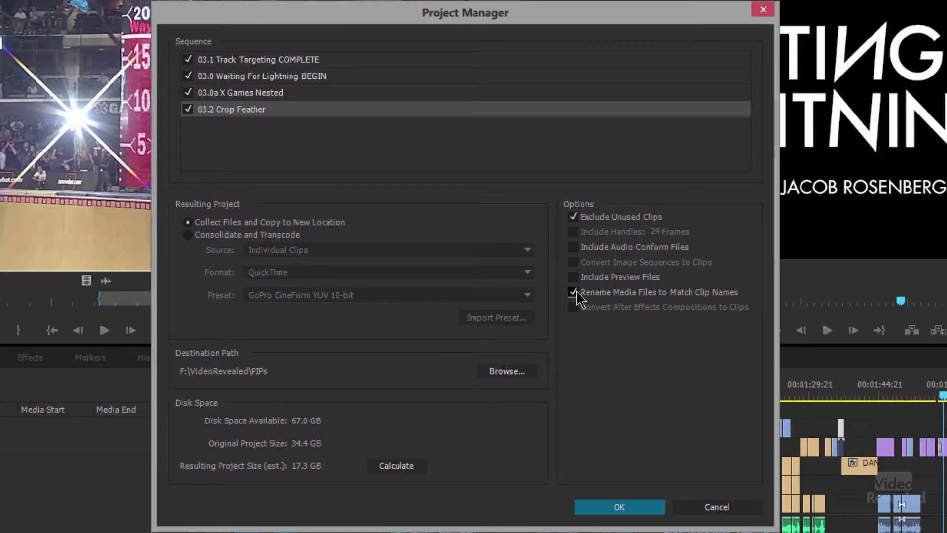
Switch to Consolidate and Transcode, with the source set to Individual Clips.
{"action": "left_click", "coordinate": [211, 236]}
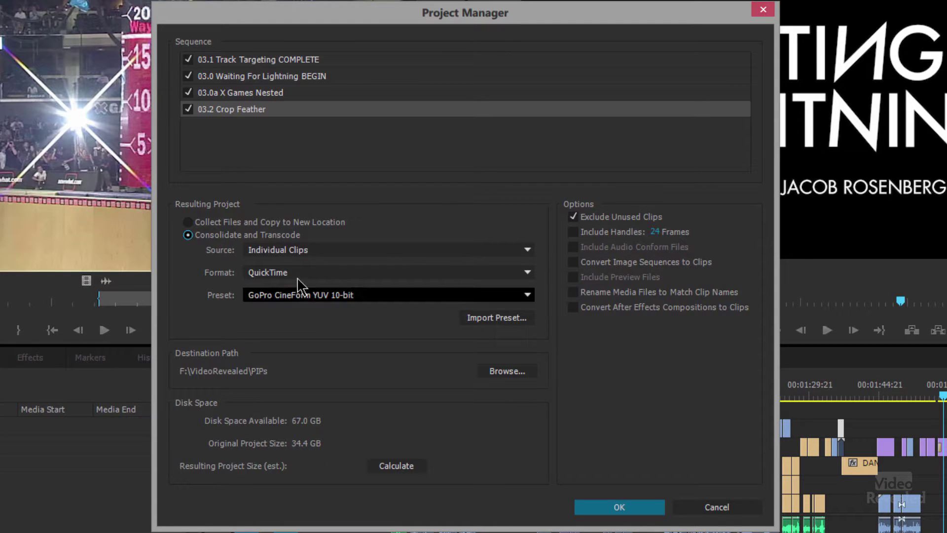
{"action": "left_click", "coordinate": [428, 248]}
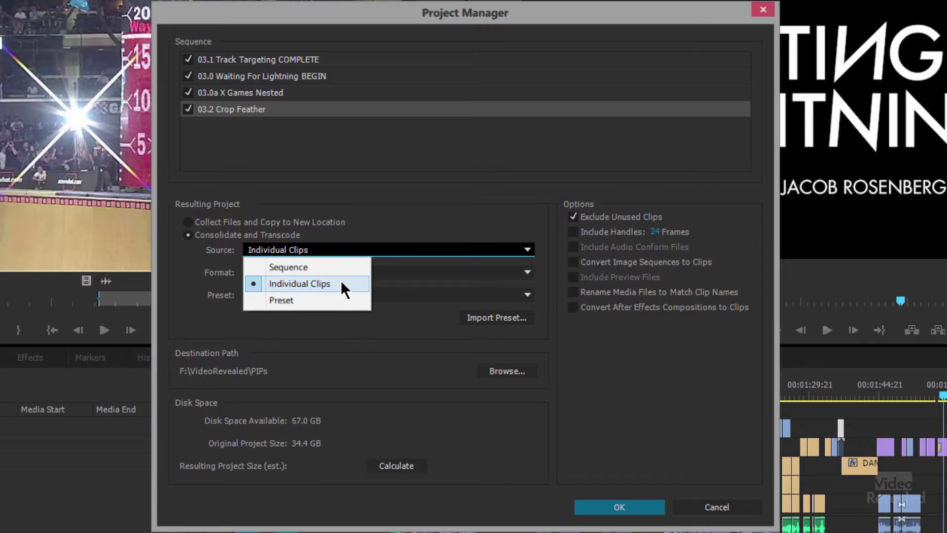
{"action": "left_click", "coordinate": [345, 267]}
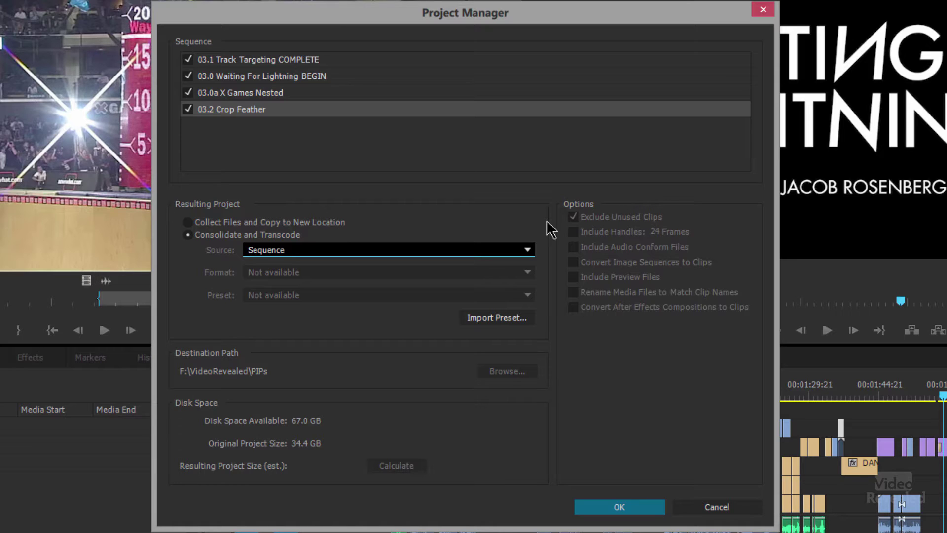
{"action": "left_click", "coordinate": [359, 250]}
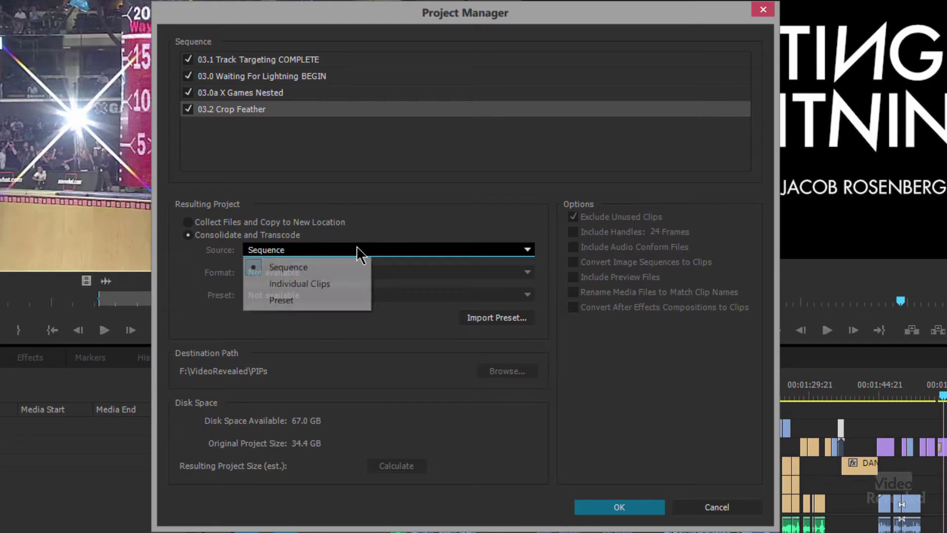
{"action": "left_click", "coordinate": [341, 279]}
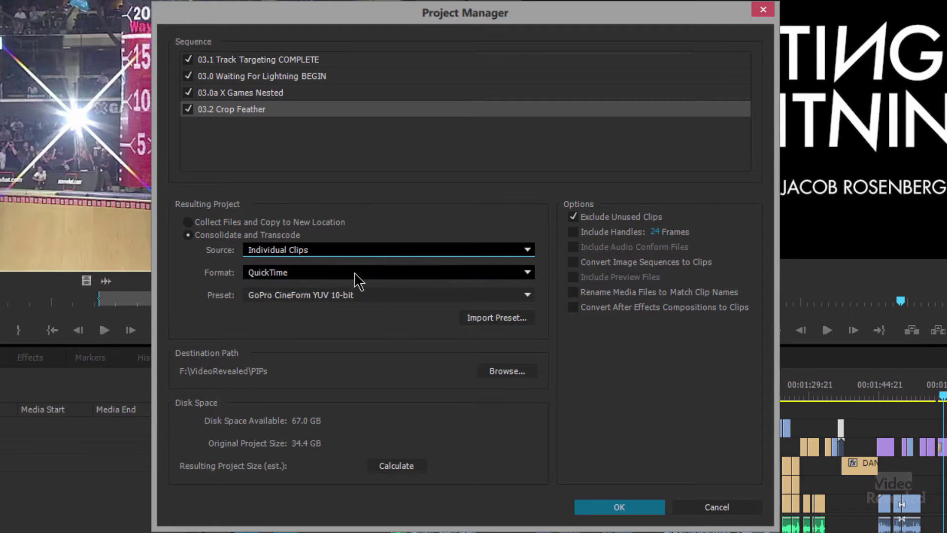
Try the DNxHD MXF OP1a and MXF OP1a formats and their Match Source presets.
{"action": "left_click", "coordinate": [356, 273]}
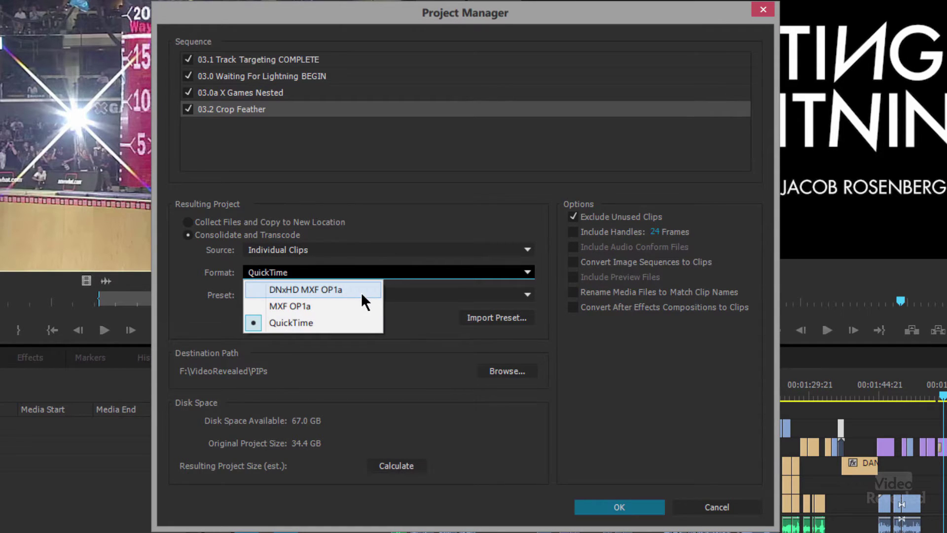
{"action": "left_click", "coordinate": [361, 291]}
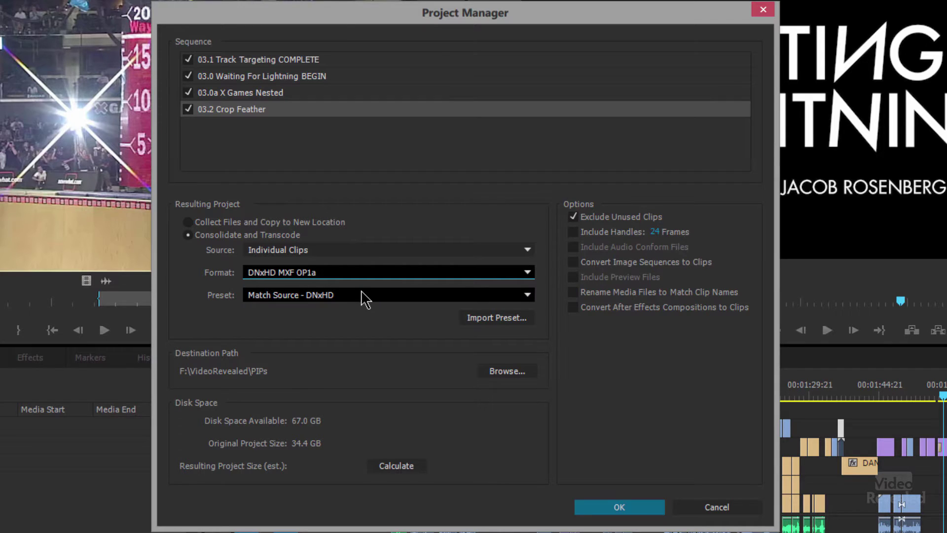
{"action": "left_click", "coordinate": [372, 295]}
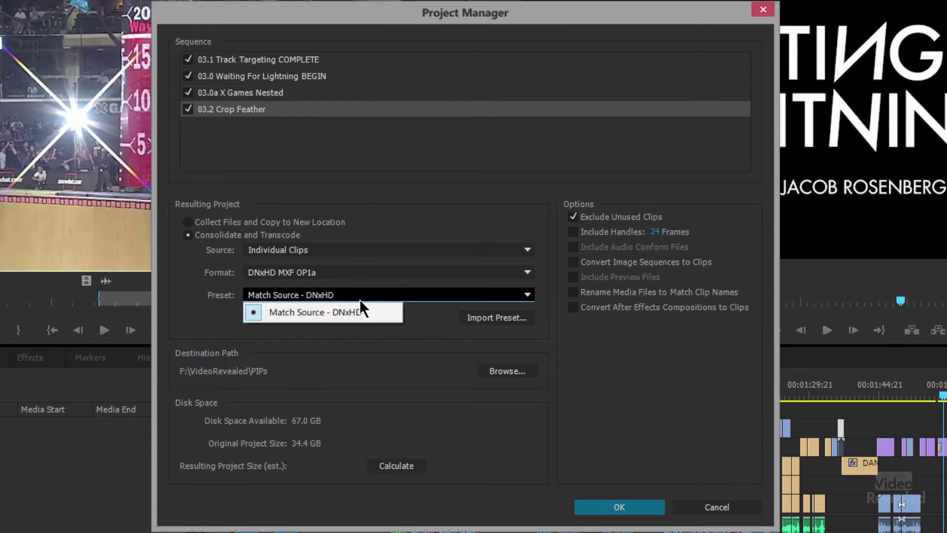
{"action": "left_click", "coordinate": [357, 312]}
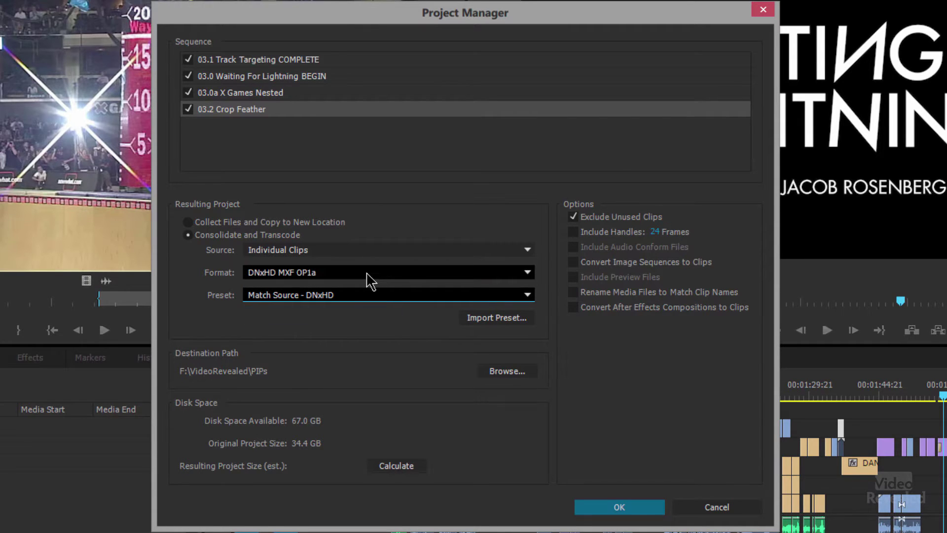
{"action": "left_click", "coordinate": [369, 279]}
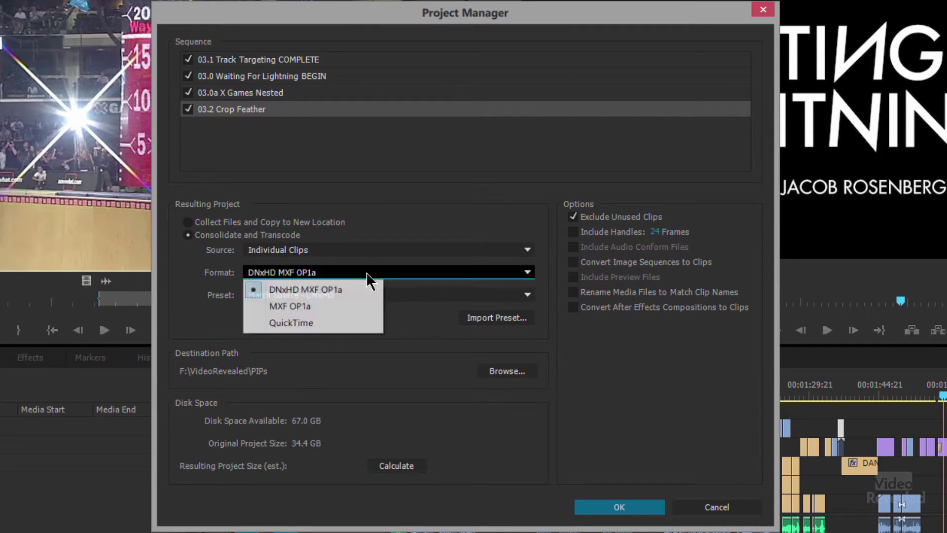
{"action": "left_click", "coordinate": [347, 306]}
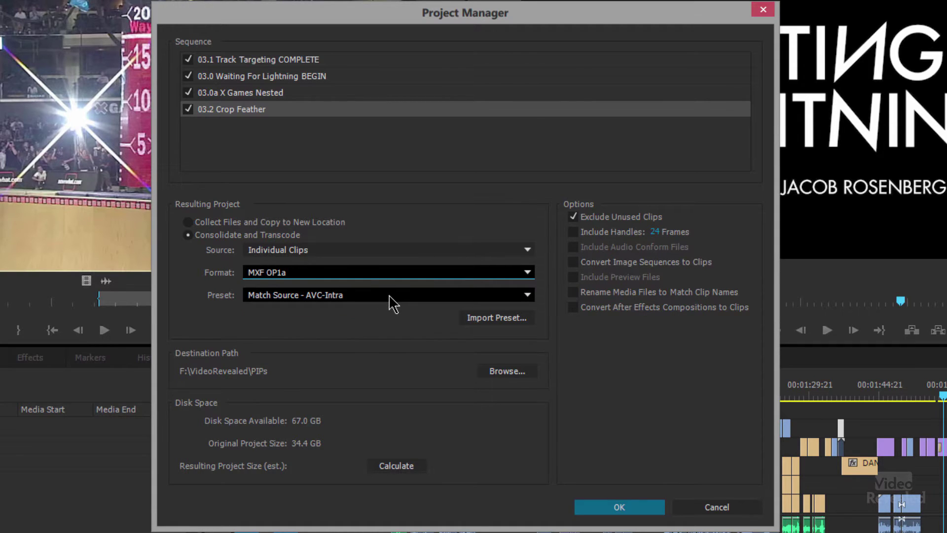
{"action": "left_click", "coordinate": [388, 295]}
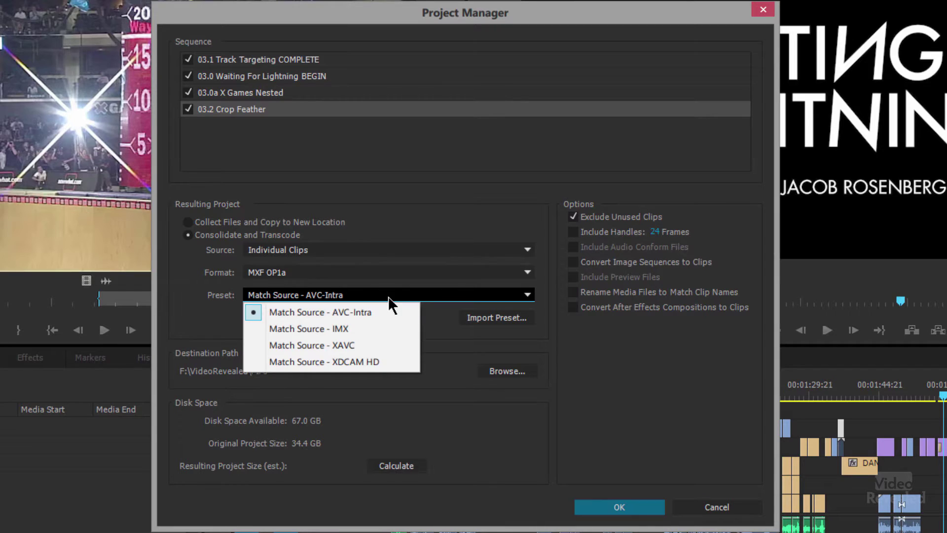
{"action": "left_click", "coordinate": [384, 311]}
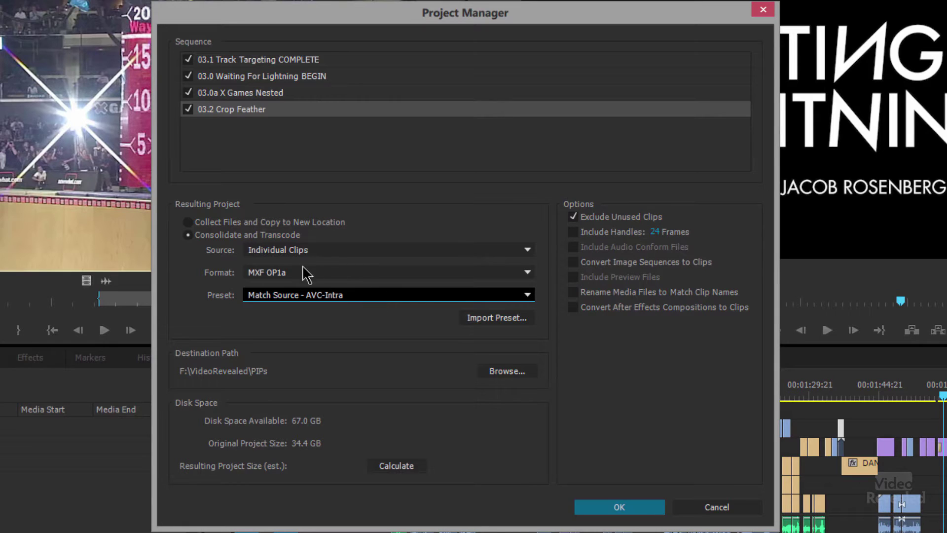
Set the format to QuickTime with the GoPro CineForm RGB 12-bit Maximum Bit Depth preset.
{"action": "left_click", "coordinate": [360, 273]}
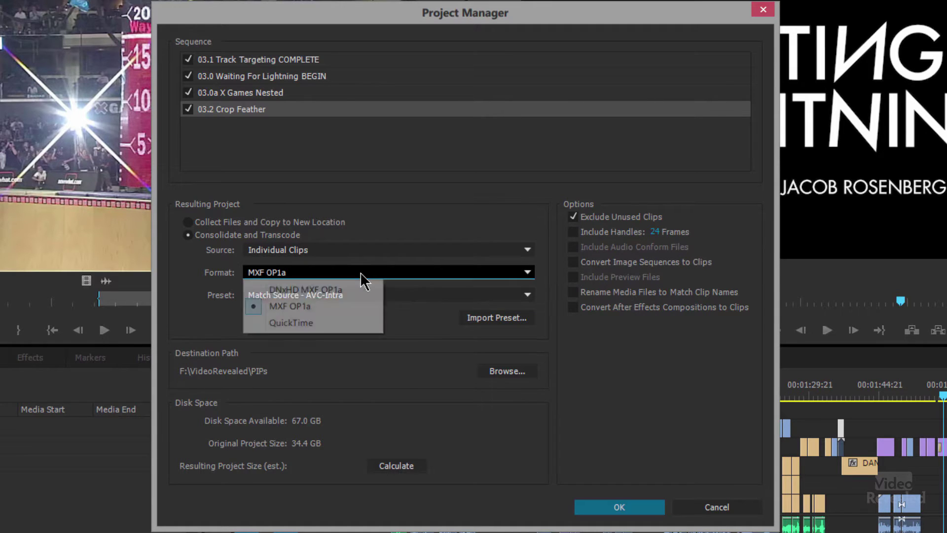
{"action": "left_click", "coordinate": [346, 322]}
{"action": "left_click", "coordinate": [353, 295]}
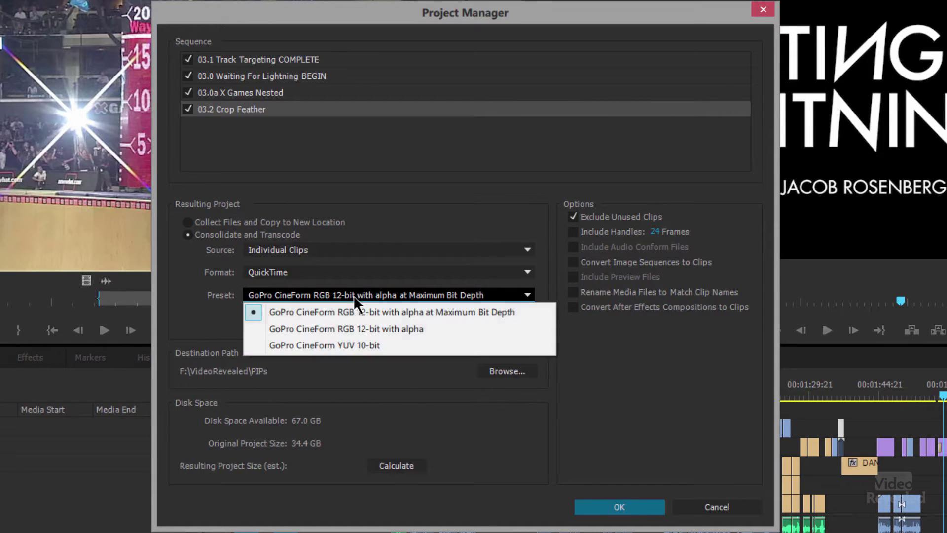
{"action": "left_click", "coordinate": [368, 366]}
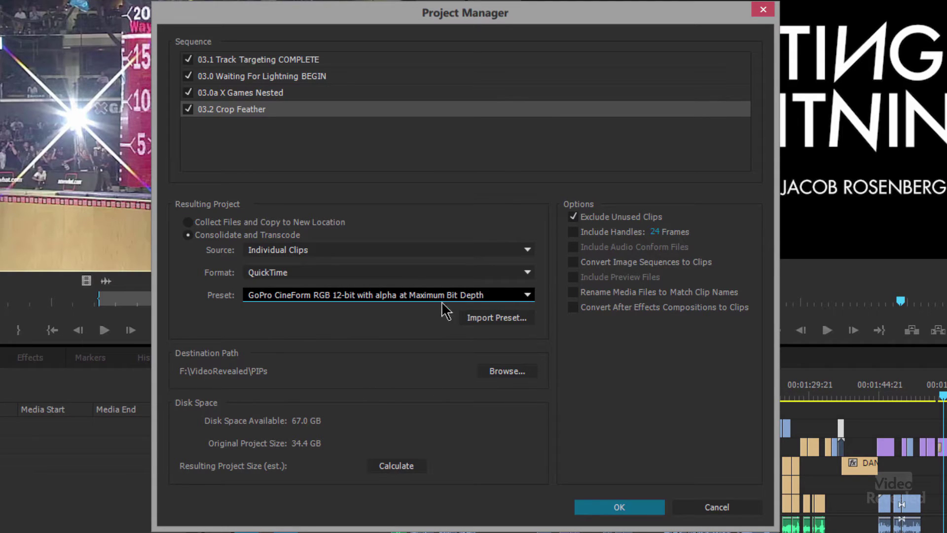
{"action": "left_click", "coordinate": [339, 249]}
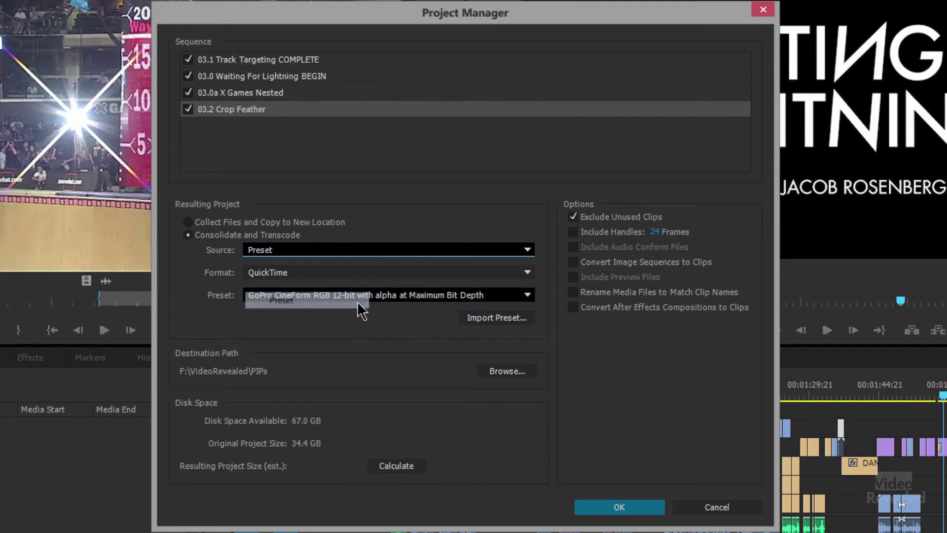
Browse the DNxHD MXF OP1a and MXF OP1a formats and their presets.
{"action": "left_click", "coordinate": [309, 273]}
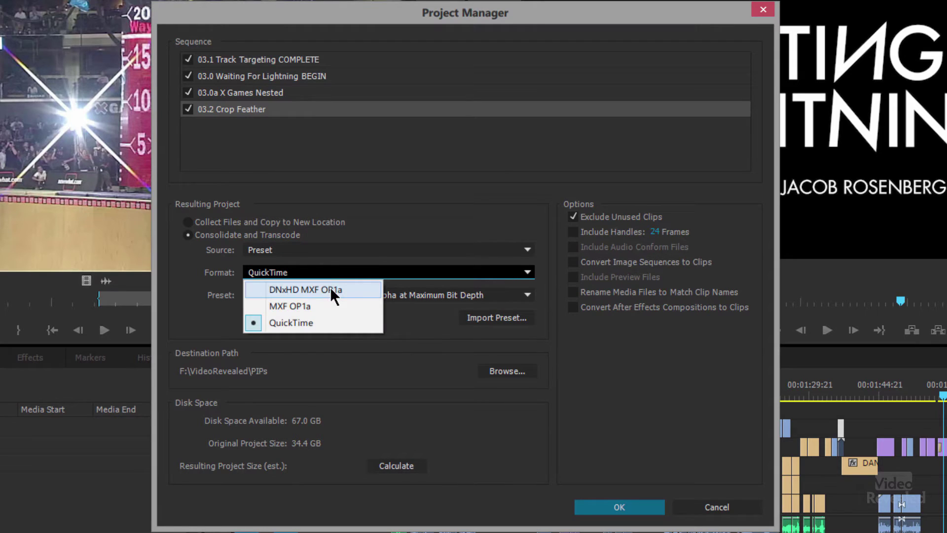
{"action": "left_click", "coordinate": [330, 288]}
{"action": "left_click", "coordinate": [374, 296]}
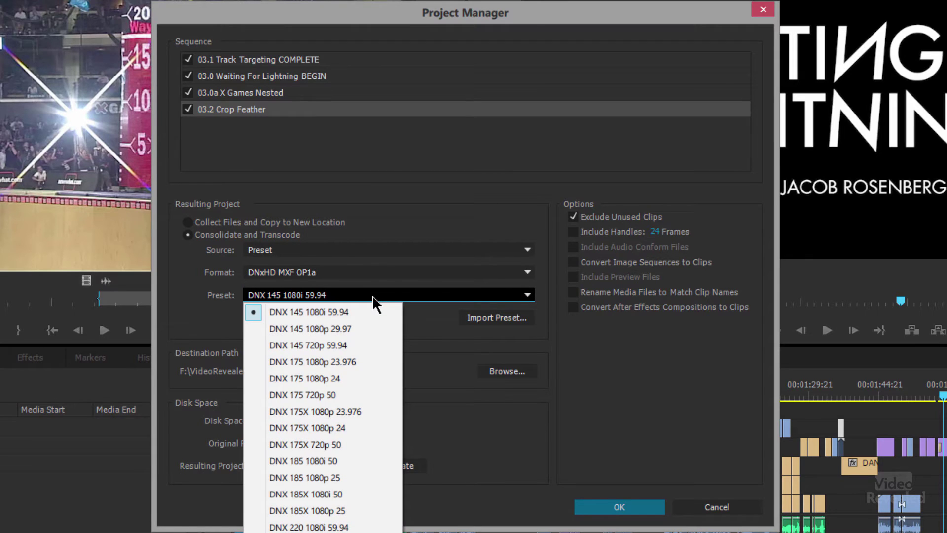
{"action": "left_click", "coordinate": [372, 295]}
{"action": "left_click", "coordinate": [360, 272]}
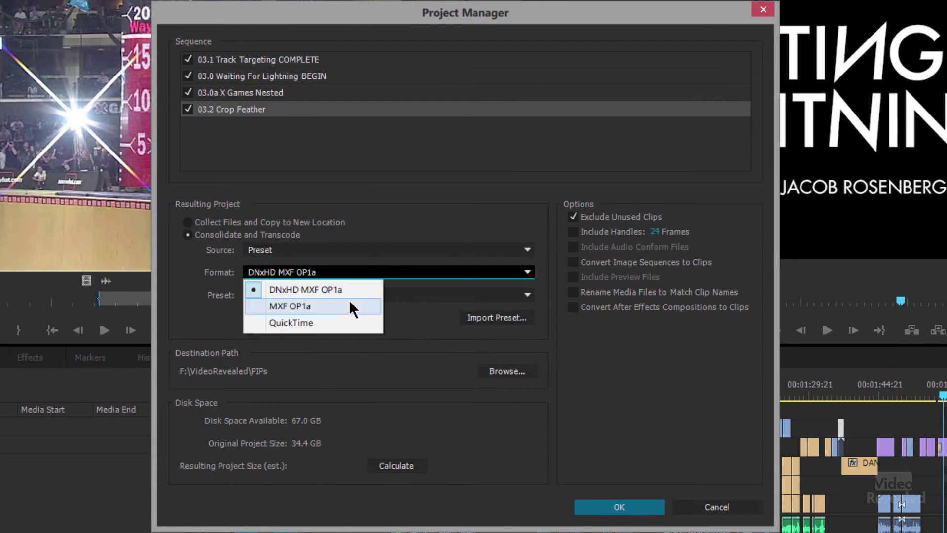
{"action": "left_click", "coordinate": [380, 299]}
{"action": "left_click", "coordinate": [386, 298]}
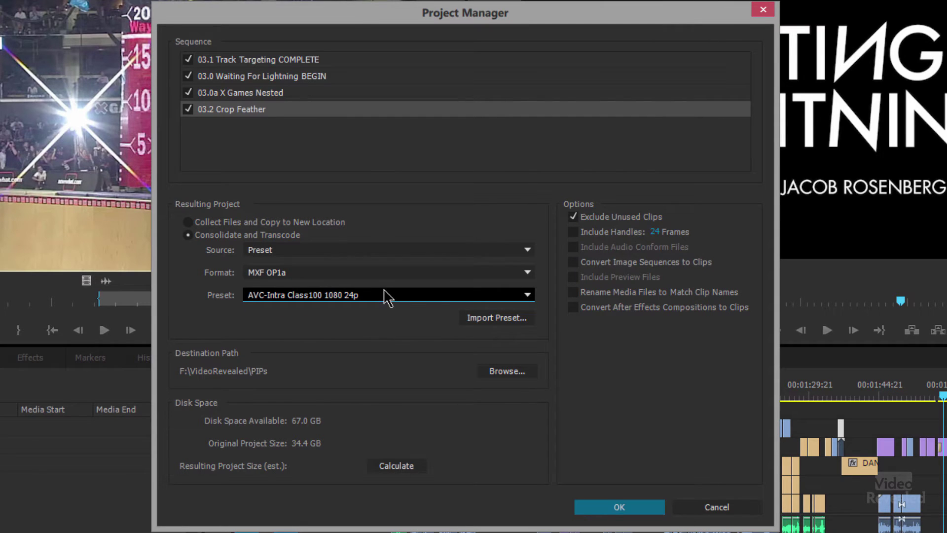
Return the format to QuickTime and choose the GoPro CineForm YUV 10-bit preset.
{"action": "left_click", "coordinate": [378, 273]}
{"action": "left_click", "coordinate": [358, 318]}
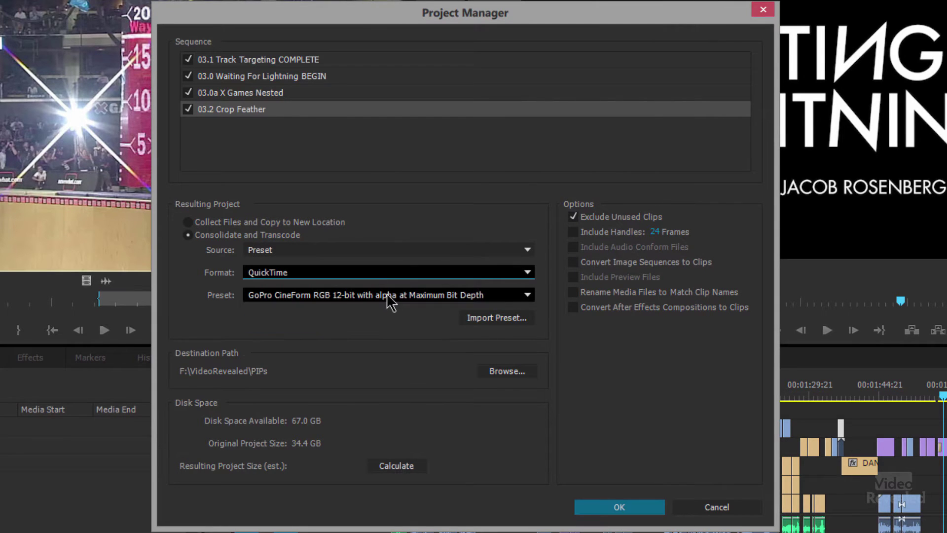
{"action": "left_click", "coordinate": [392, 296]}
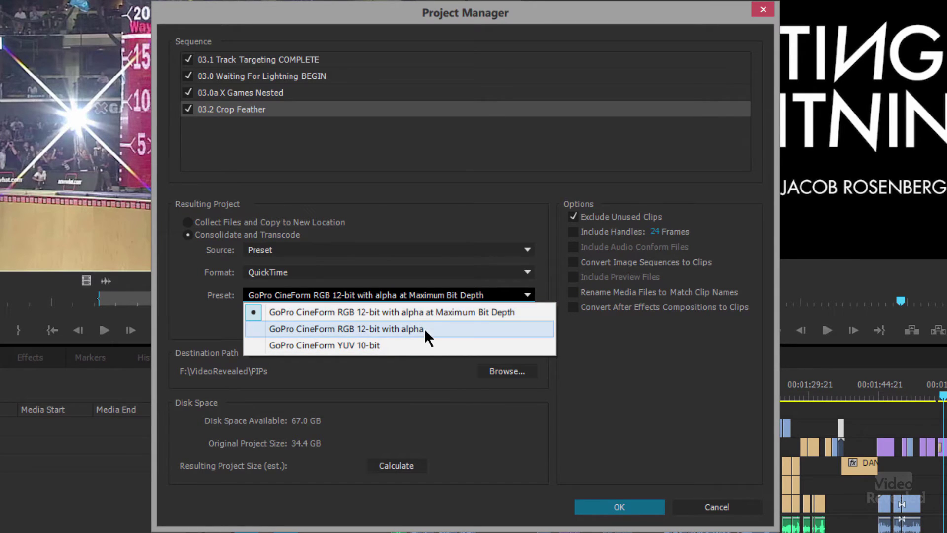
{"action": "left_click", "coordinate": [386, 342]}
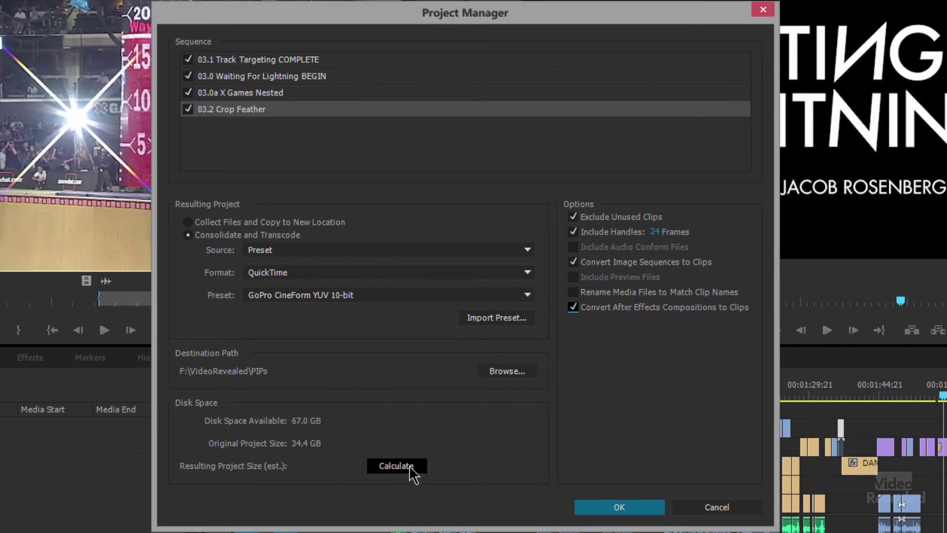
Calculate the resulting project size for the four-sequence CineForm YUV 10-bit transcode.
{"action": "left_click", "coordinate": [409, 468]}
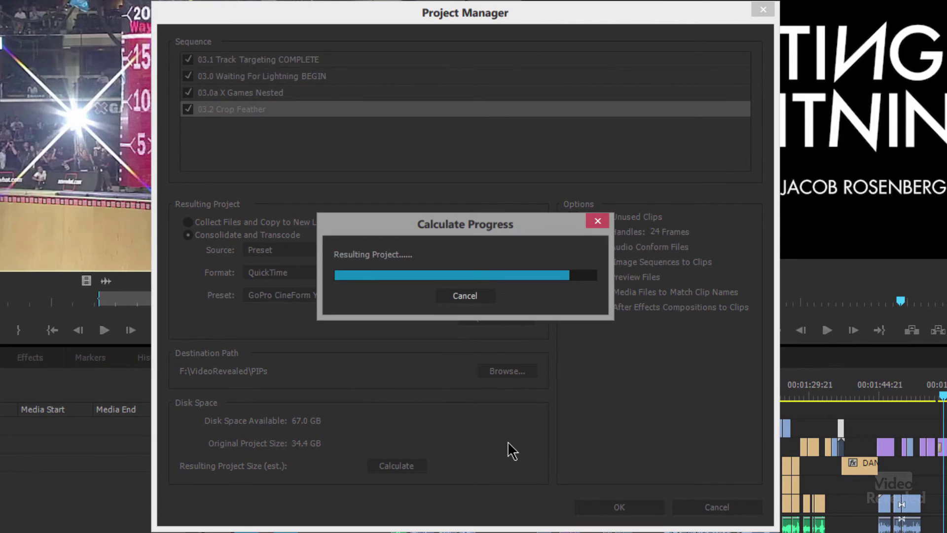